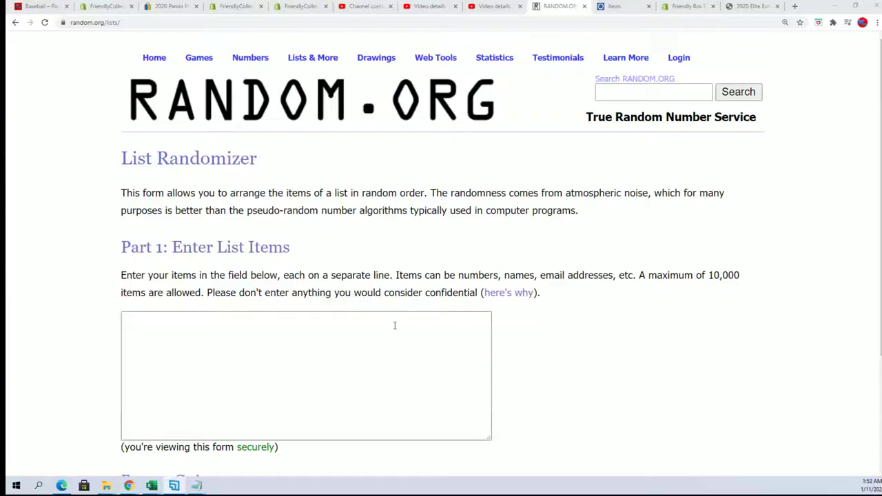
Step: Copy the full list of owner names from the Notepad file into the List Randomizer's empty items field
left_click(196, 485)
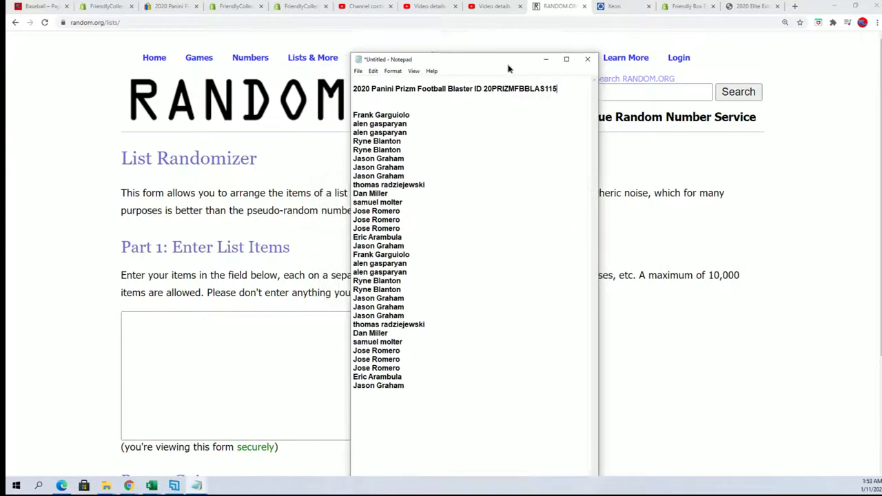
left_click_drag(507, 59, 553, 43)
left_click_drag(455, 355, 383, 94)
right_click(463, 96)
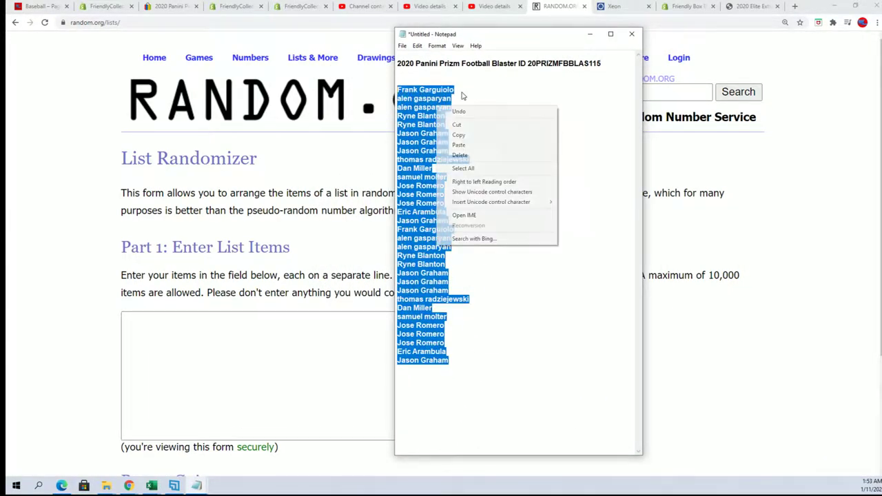
left_click(458, 134)
right_click(144, 321)
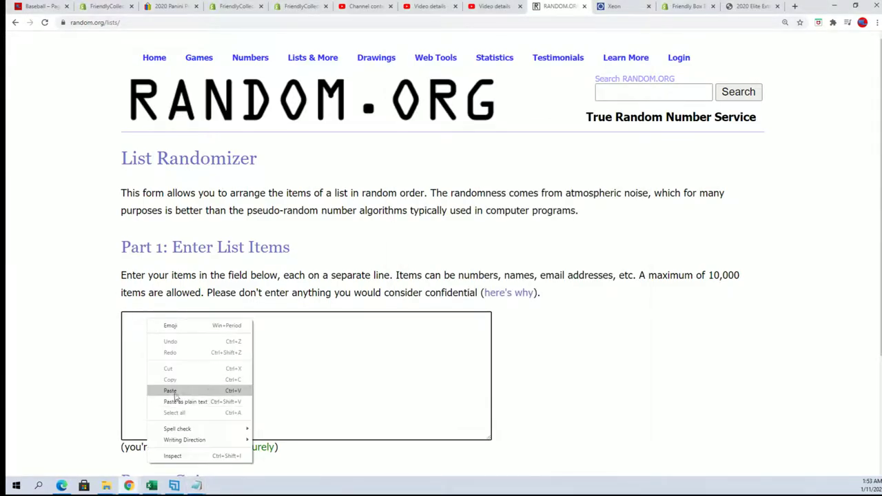
left_click(170, 390)
Step: Randomize the pasted owner list seven times in a row
scroll(557, 289, "down", 2)
left_click(154, 378)
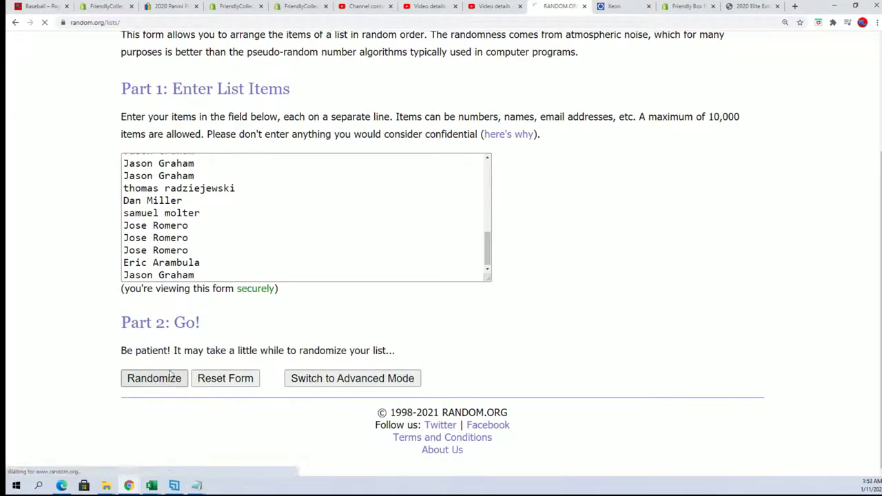
scroll(178, 369, "down", 3)
left_click(146, 423)
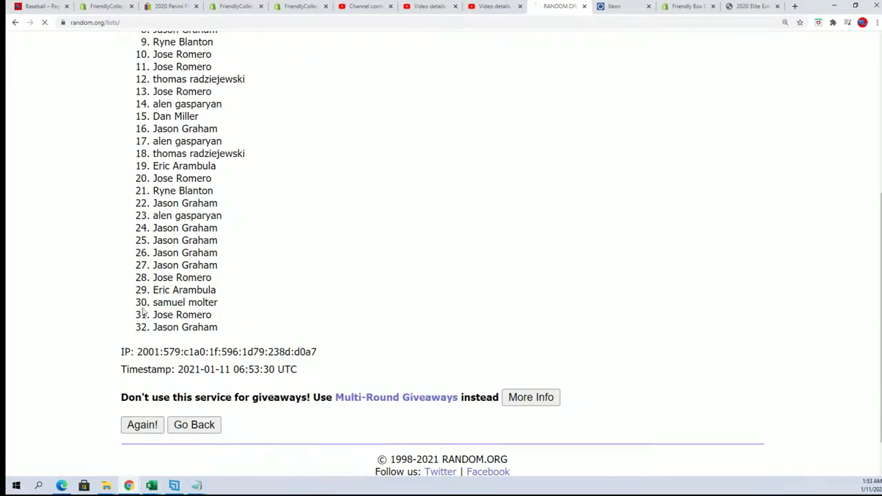
scroll(246, 258, "down", 4)
left_click(143, 413)
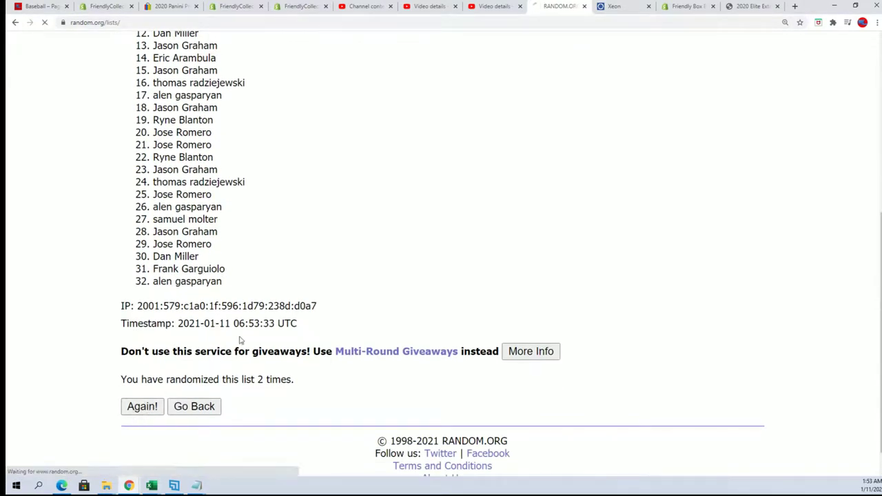
scroll(301, 393, "down", 2)
left_click(153, 406)
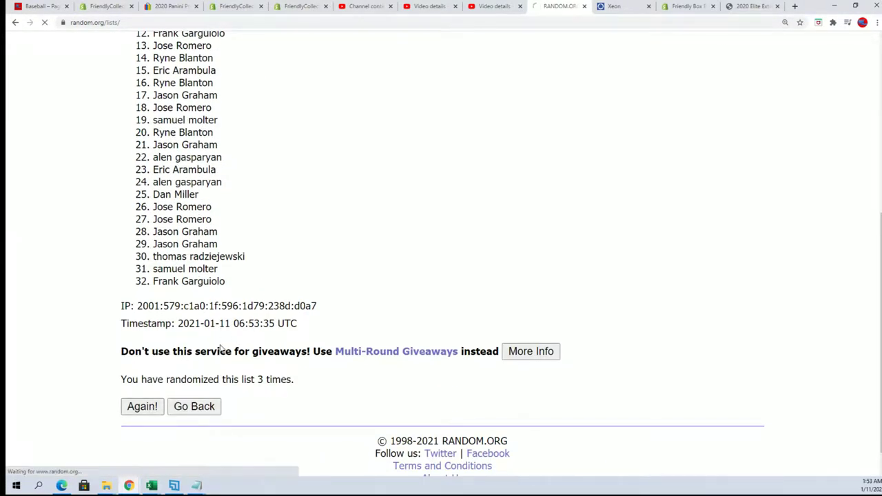
left_click(146, 452)
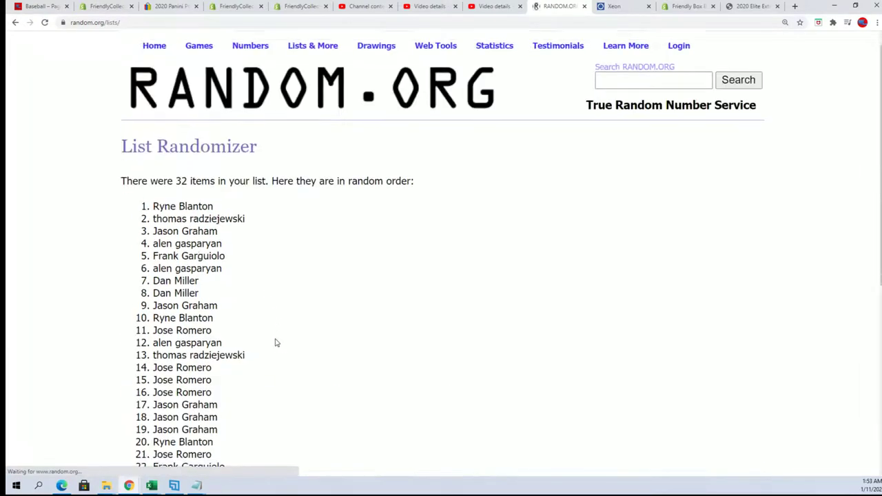
scroll(274, 341, "down", 5)
left_click(144, 380)
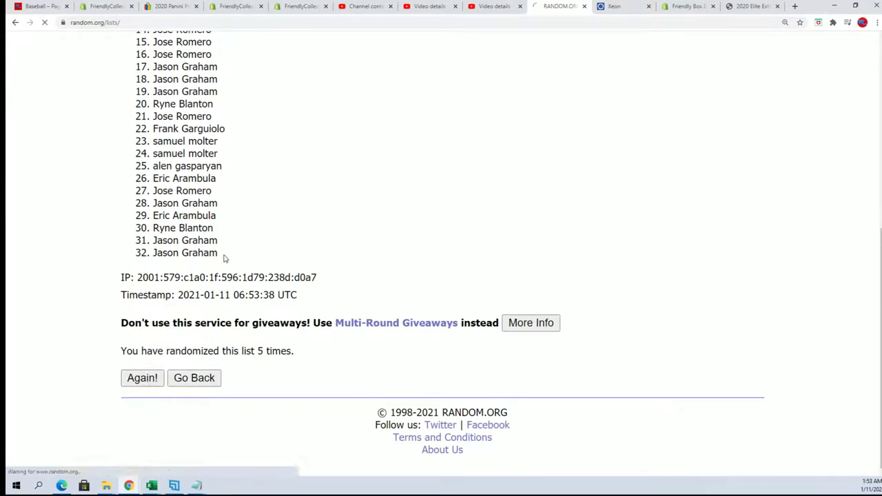
scroll(134, 384, "down", 3)
left_click(142, 379)
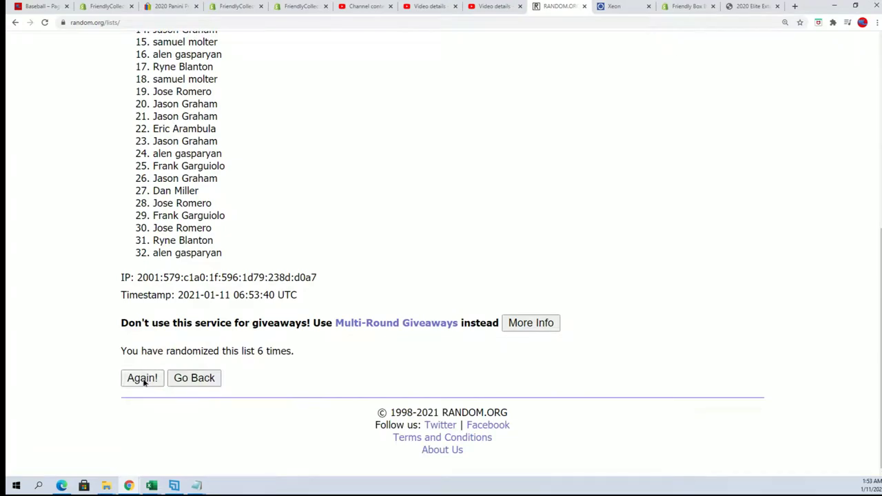
scroll(266, 218, "down", 2)
Step: Copy all 32 owner names from the final randomized list and review their order
scroll(266, 218, "up", 1)
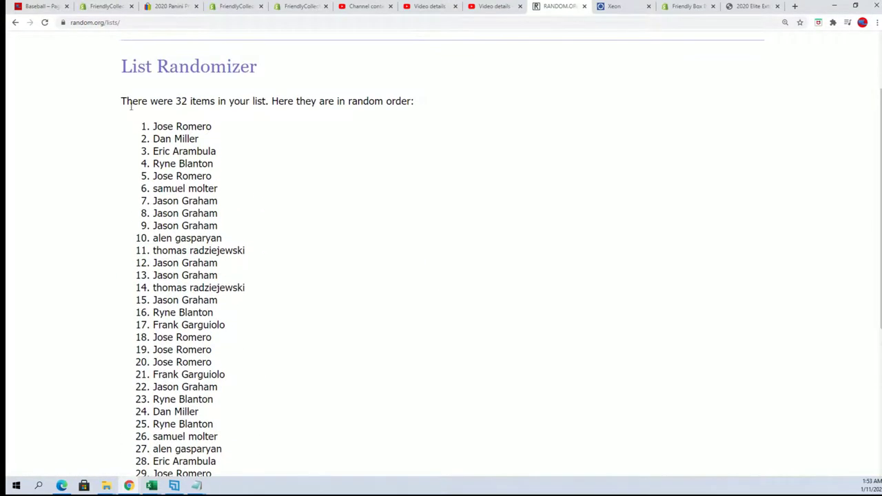
scroll(246, 191, "down", 3)
left_click_drag(141, 116, 282, 373)
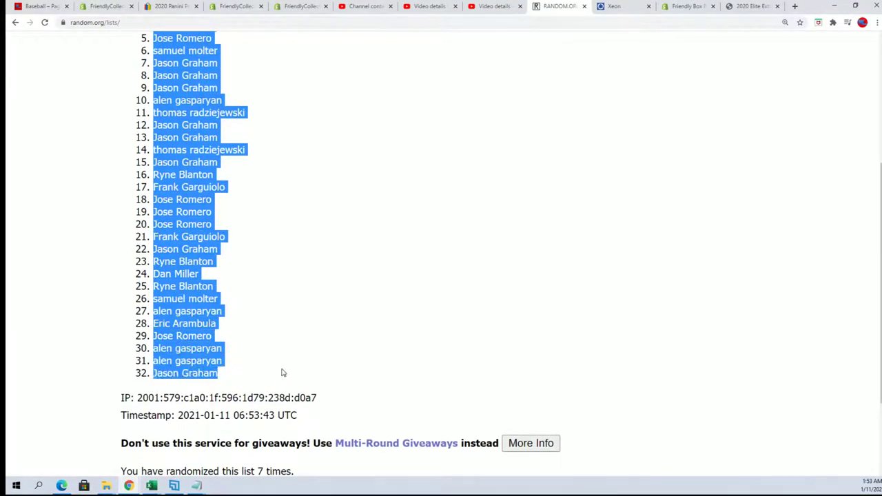
right_click(181, 211)
left_click(199, 216)
scroll(297, 310, "down", 2)
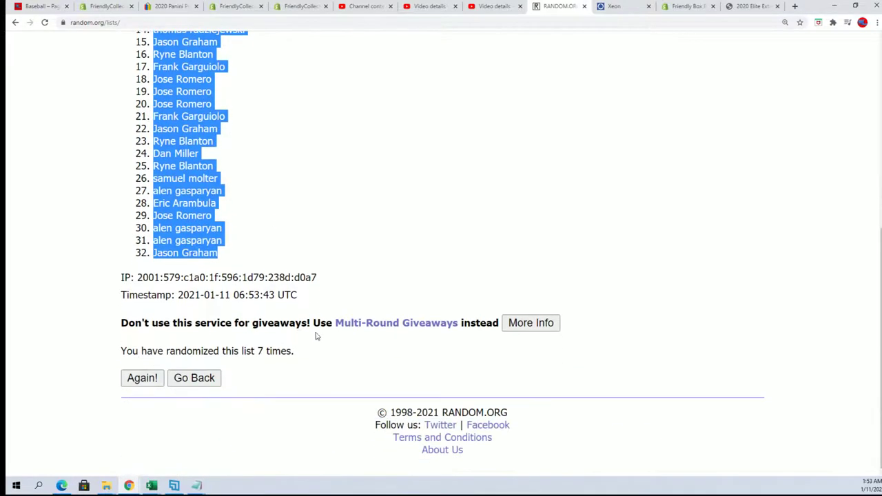
scroll(370, 313, "up", 3)
scroll(88, 182, "up", 1)
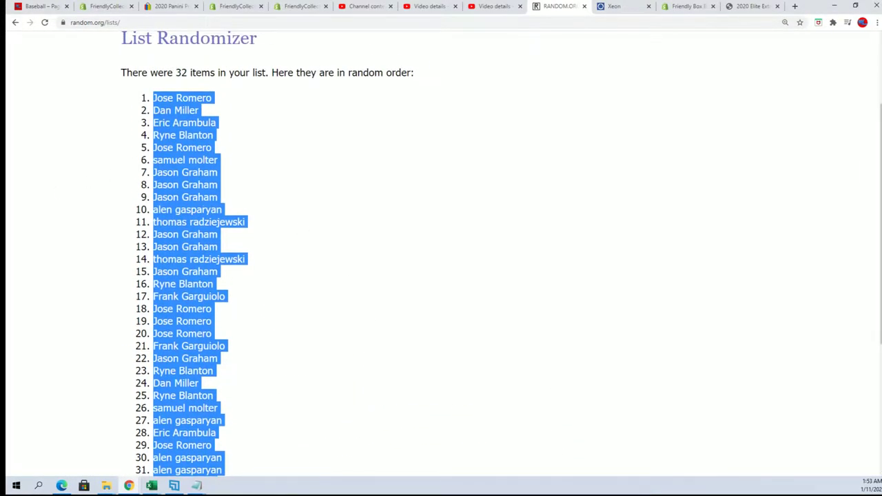
Step: Switch to Notepad and paste the NFL team list, Arizona Cardinals through Washington Redskins, below the owner names
key("alt+Tab")
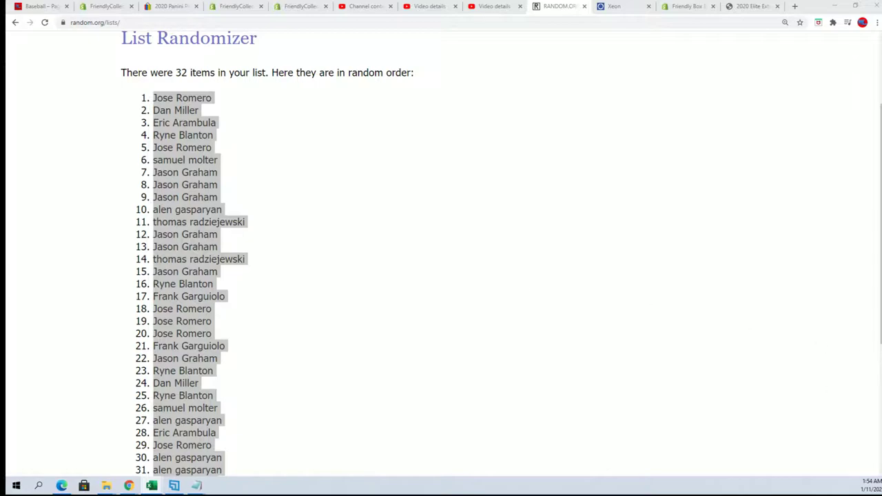
key("alt+Tab")
left_click(469, 371)
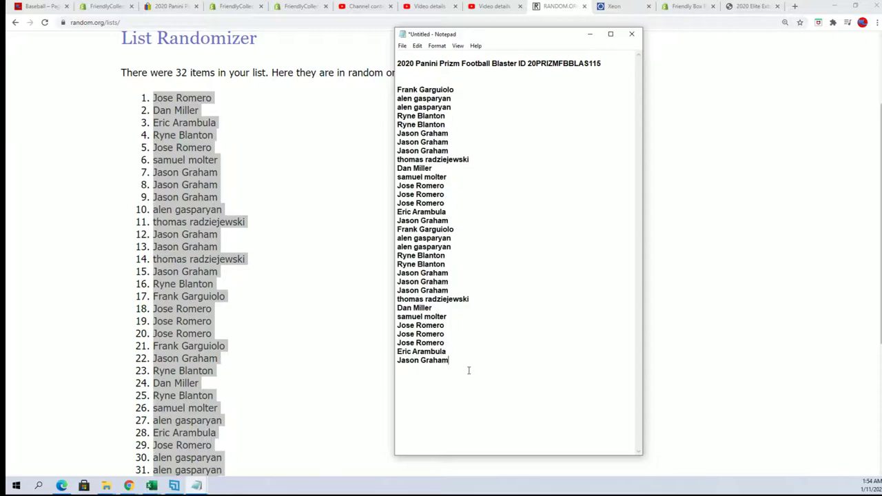
key("ctrl+v")
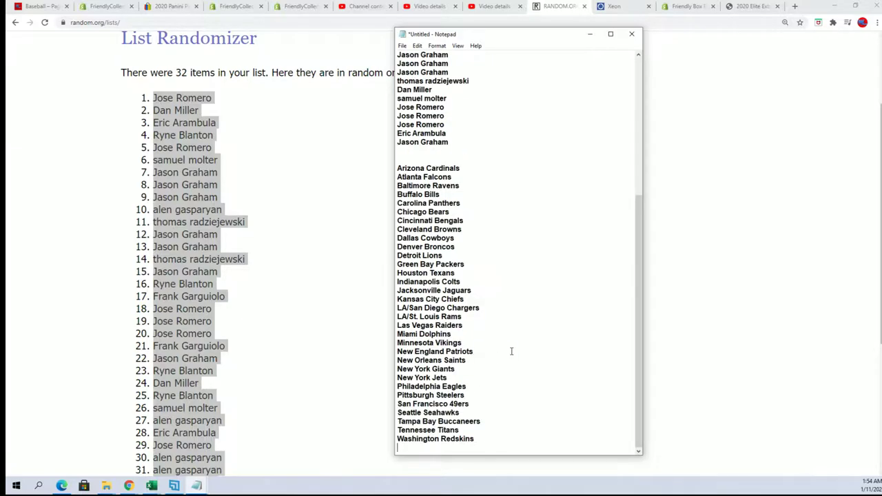
Step: Bring the Alpha NFL Excel workbook on screen beside the randomizer results, and copy the selected randomized owner names again
key("alt+Tab")
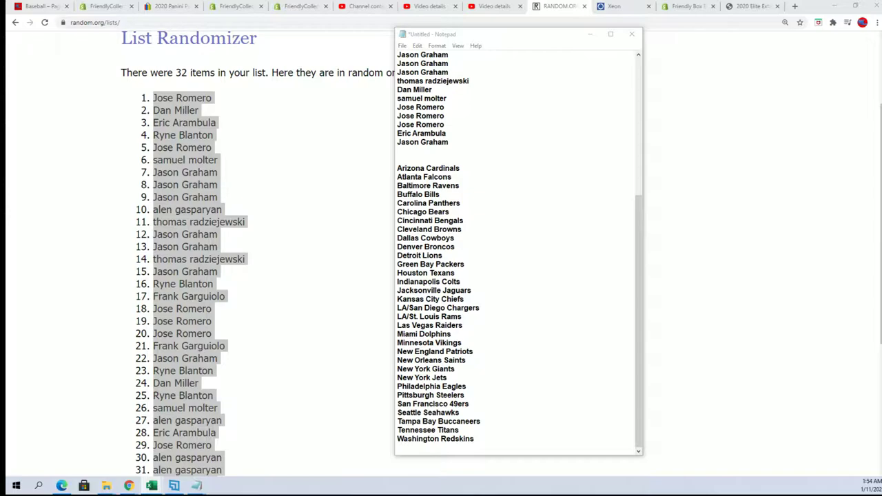
left_click_drag(639, 138, 500, 2)
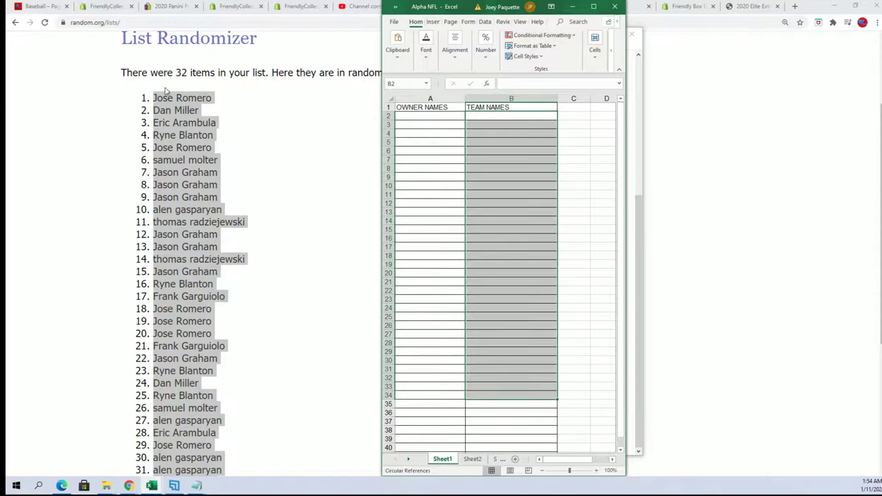
right_click(174, 110)
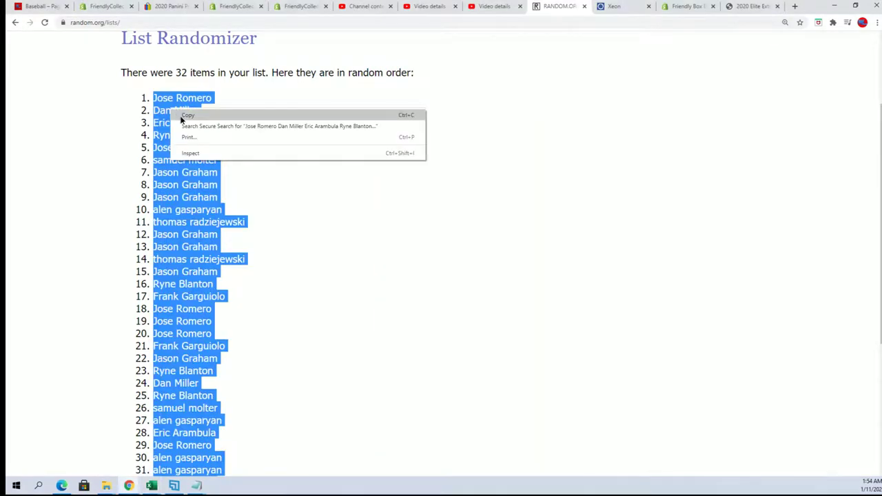
left_click(183, 117)
Step: Paste the randomized names as plain Text into the OWNER NAMES column of the Alpha NFL Excel workbook, starting at cell A2
key("alt+Tab")
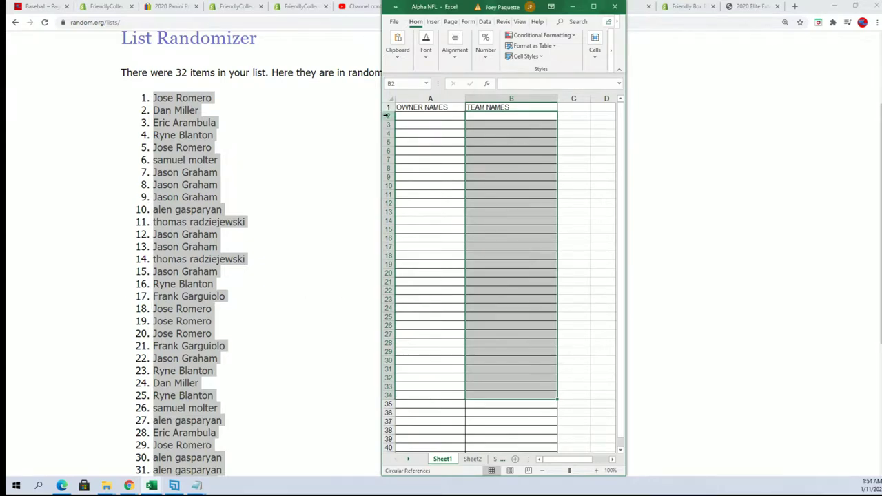
left_click(403, 115)
right_click(403, 115)
left_click(427, 176)
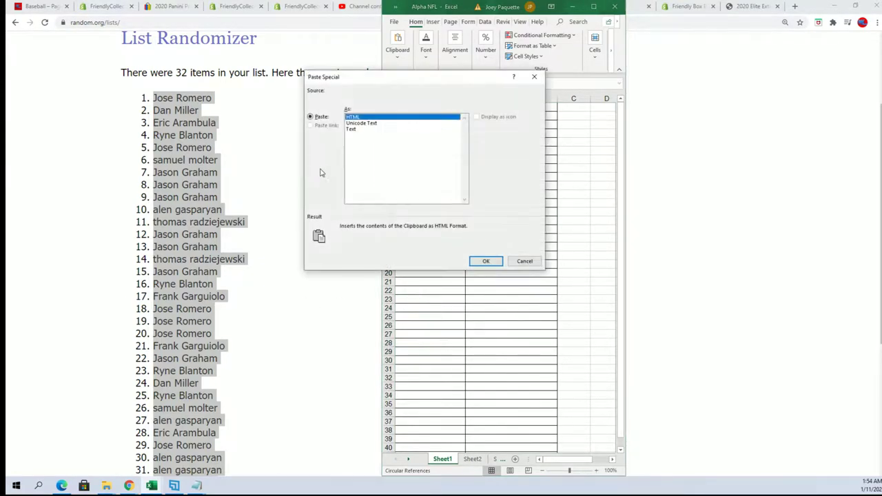
left_click(351, 130)
left_click(485, 261)
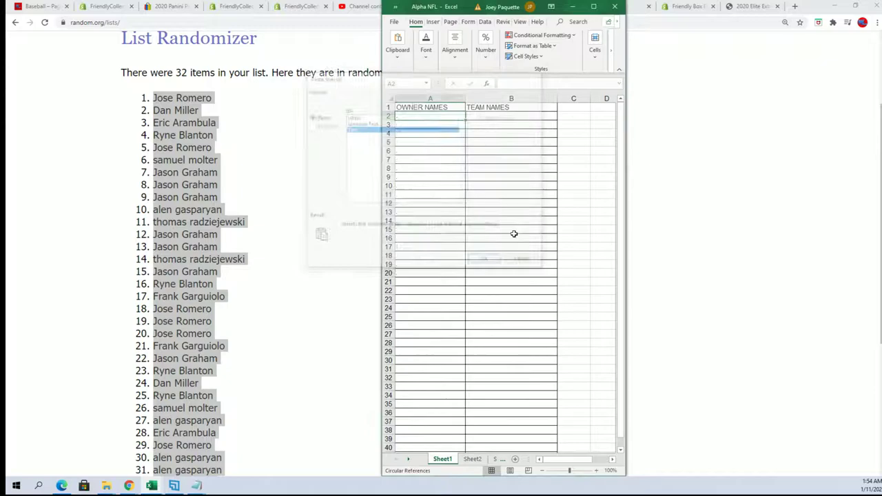
Step: Enlarge the sheet to 120% and compare the pasted owner names with the randomized list on the web page
left_click(597, 470)
left_click(596, 470)
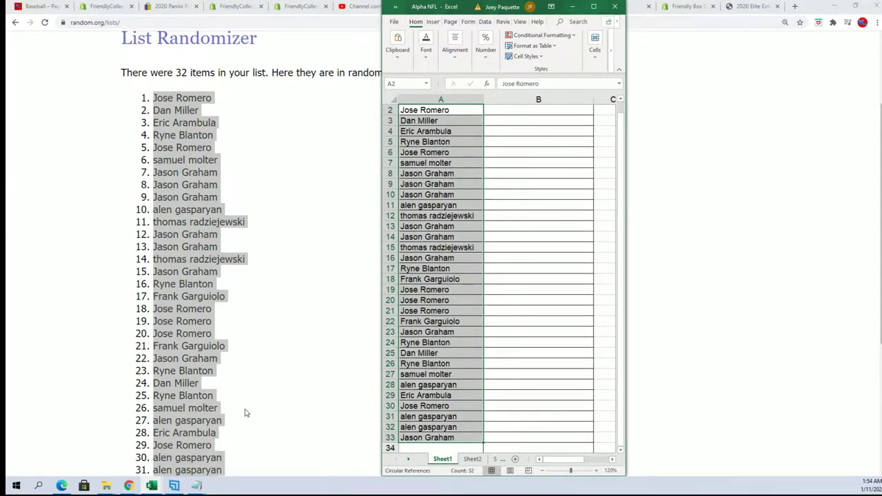
scroll(244, 413, "down", 1)
scroll(181, 454, "down", 3)
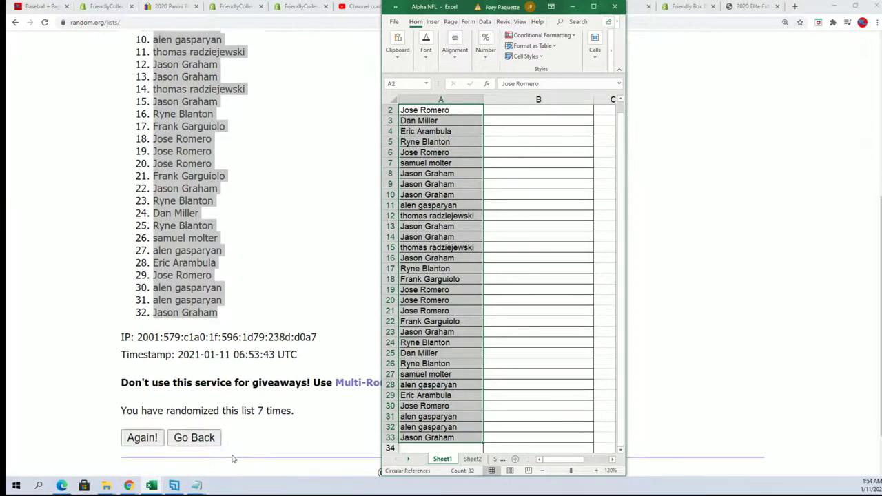
scroll(246, 420, "up", 6)
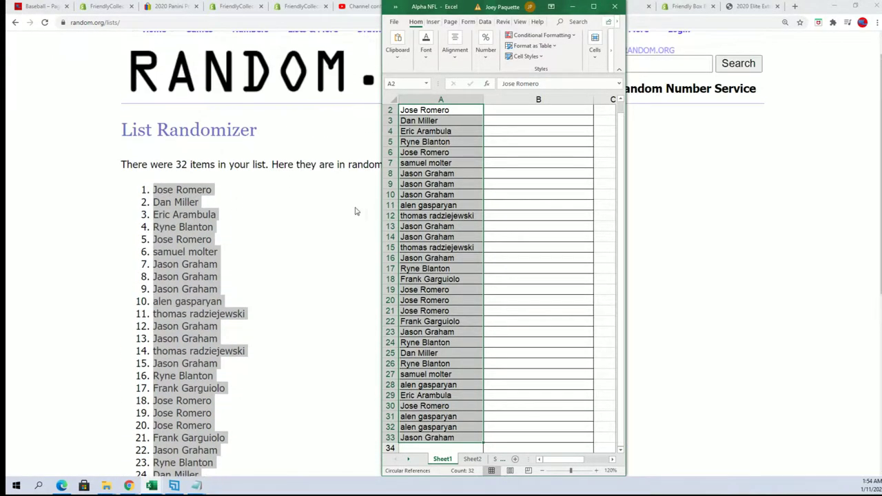
scroll(531, 232, "up", 1)
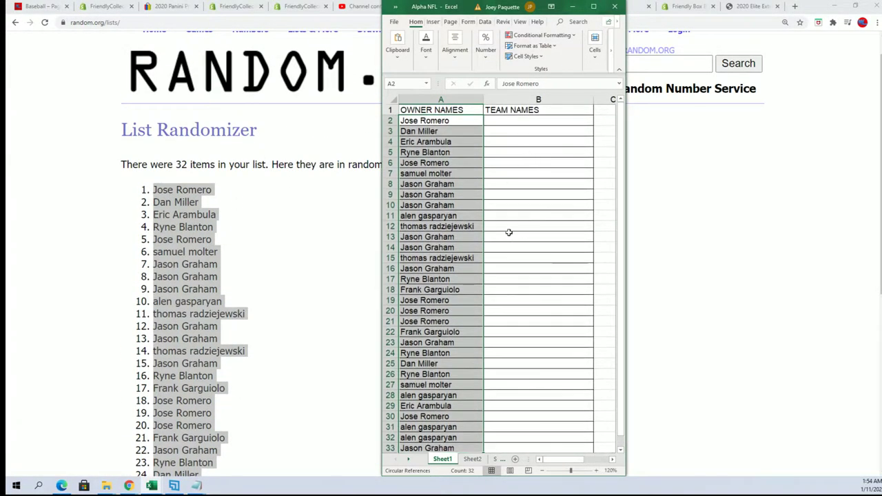
Step: Maximize the workbook window at 120% zoom and select cell B2, the first empty cell under TEAM NAMES
left_click(541, 470)
left_click(593, 7)
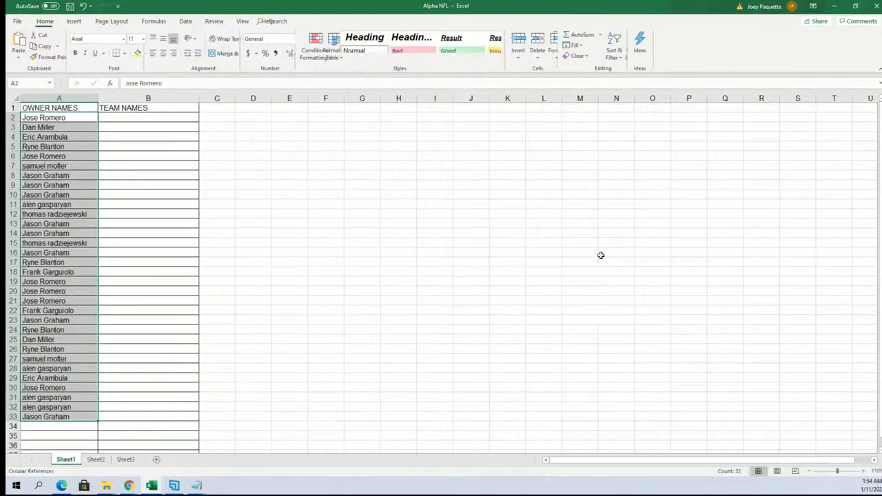
left_click(859, 471)
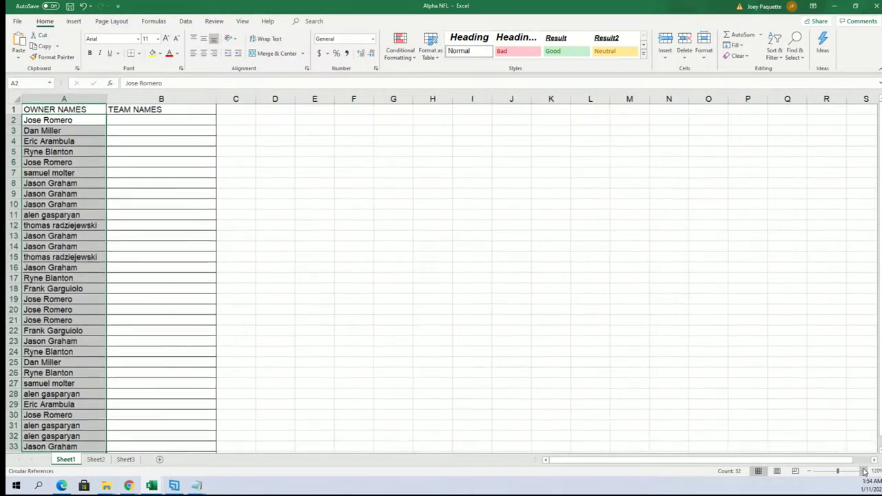
left_click(142, 123)
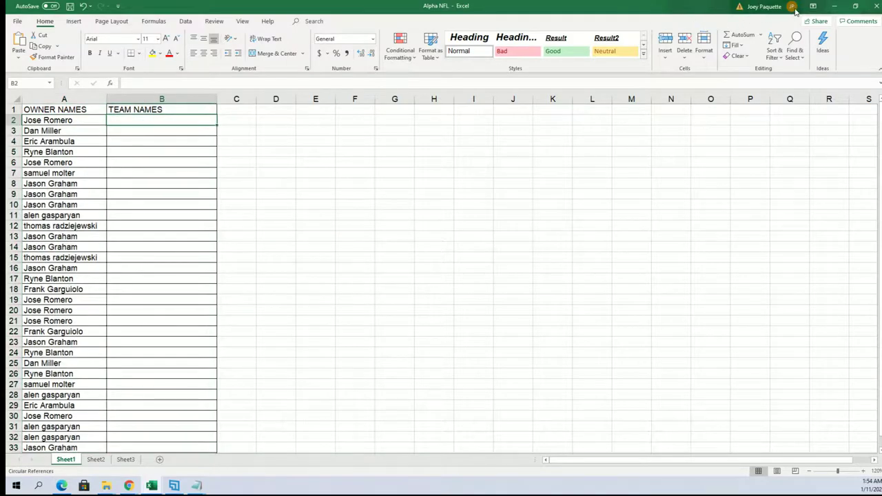
Step: Minimize the workbook and open a fresh List Randomizer form on RANDOM.ORG
left_click(834, 6)
mouse_move(312, 61)
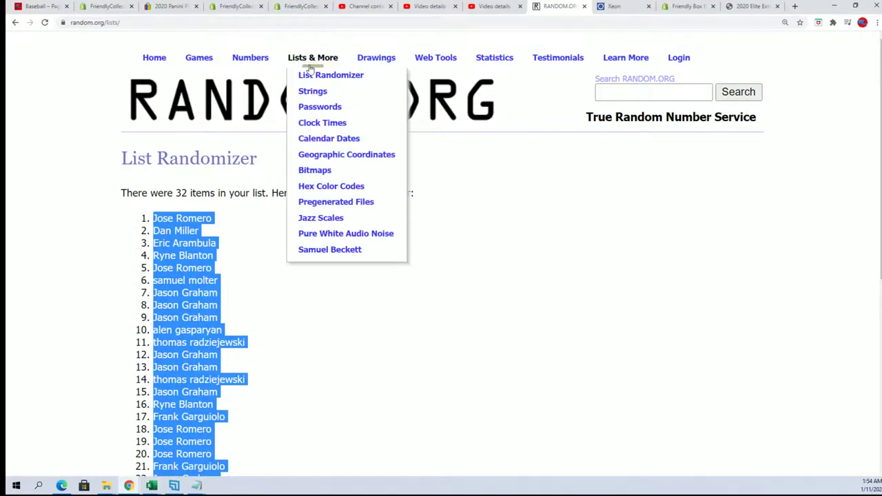
left_click(330, 73)
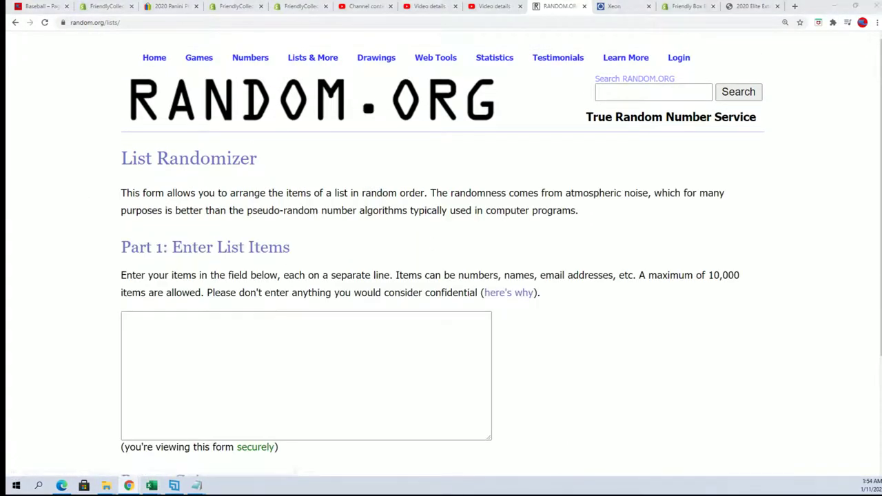
Step: Copy the NFL team list, Arizona Cardinals through Washington Redskins, from the Notepad file into the RANDOM.ORG List Randomizer form
key("alt+Tab")
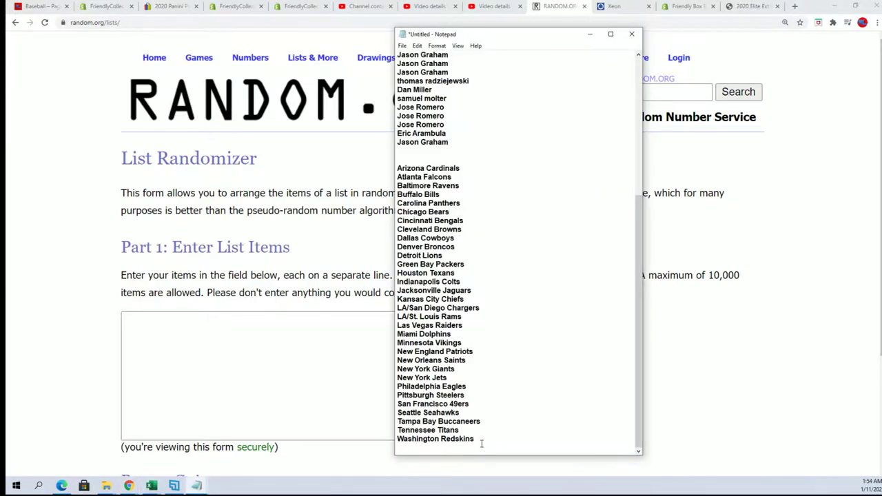
left_click_drag(481, 443, 397, 168)
right_click(449, 167)
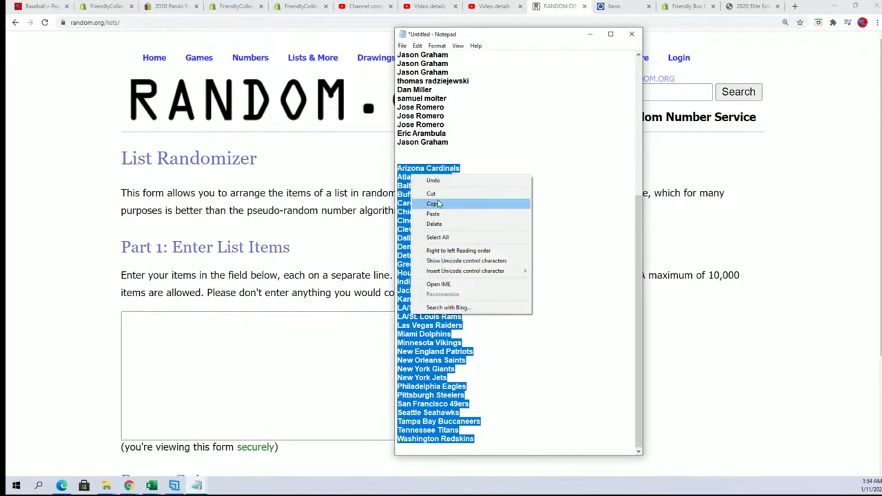
left_click(441, 203)
left_click(175, 321)
right_click(175, 321)
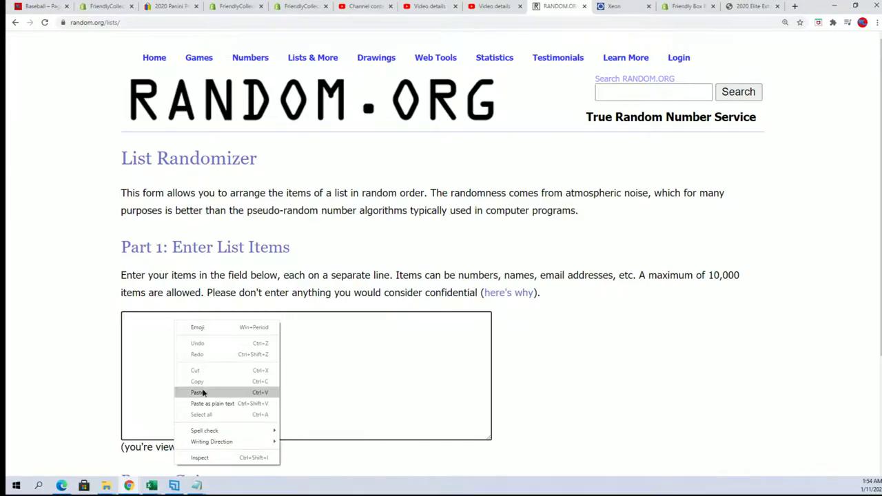
left_click(199, 392)
Step: Randomize the list of NFL teams seven times in a row
scroll(581, 372, "down", 2)
left_click(136, 381)
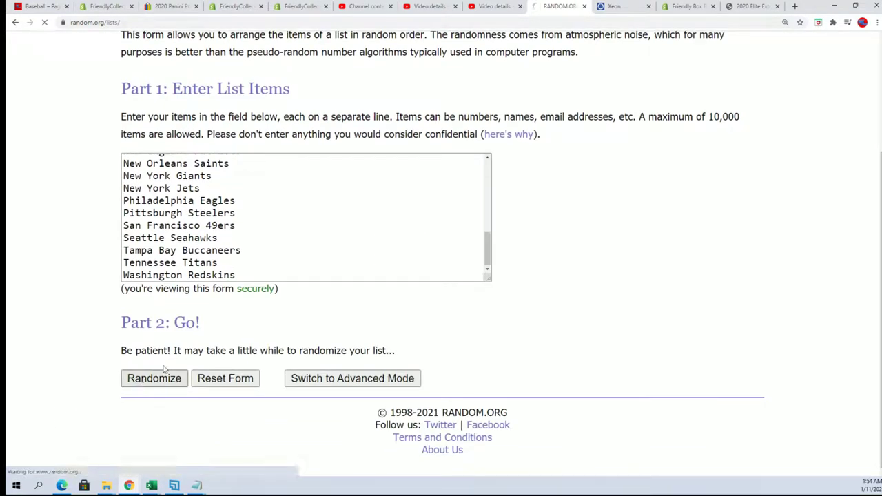
left_click(142, 380)
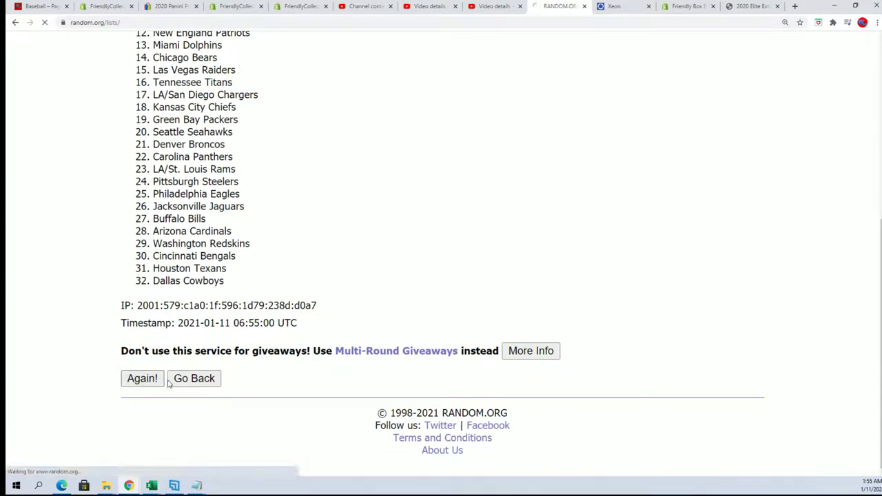
left_click(144, 407)
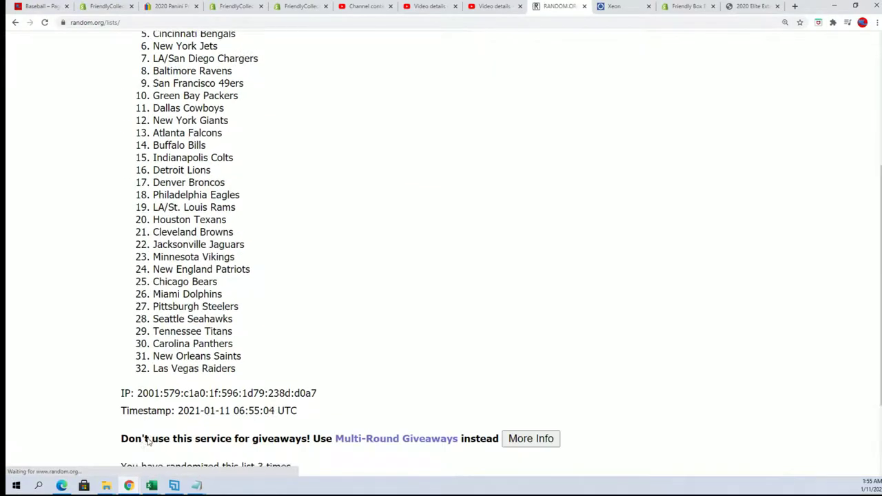
left_click(139, 406)
scroll(165, 376, "down", 5)
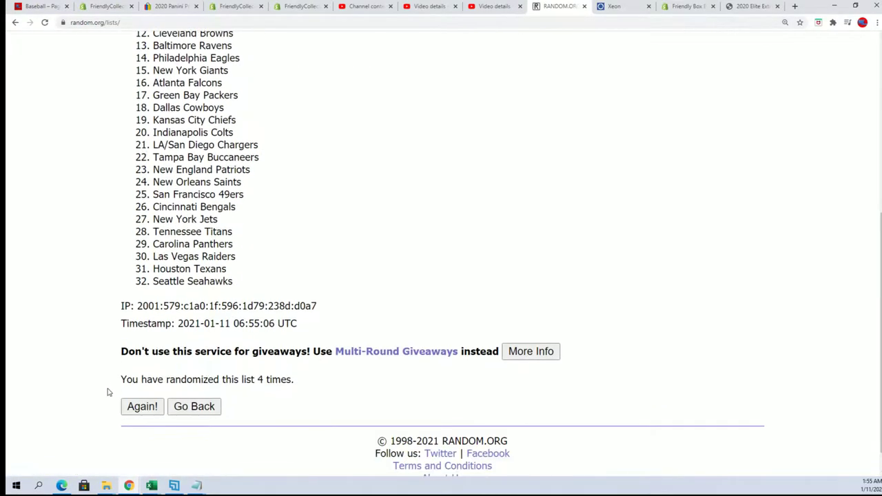
left_click(137, 408)
scroll(249, 388, "down", 3)
scroll(250, 388, "down", 3)
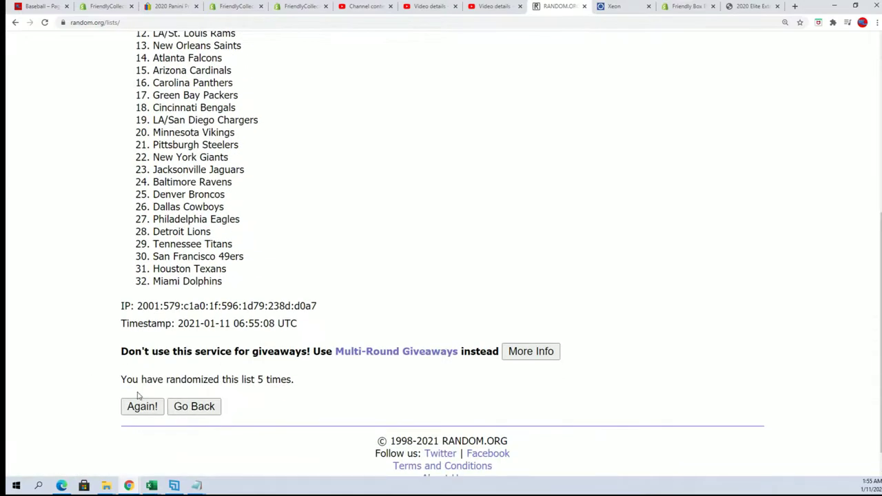
left_click(140, 405)
scroll(226, 365, "down", 4)
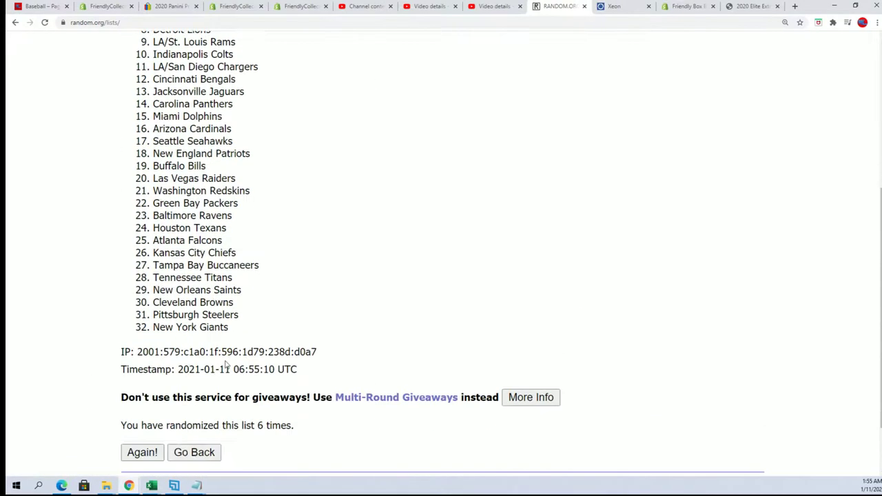
left_click(148, 446)
scroll(356, 277, "down", 2)
Step: Copy all 32 team names from the final randomized list, from Atlanta Falcons to New York Jets
left_click_drag(148, 74, 274, 338)
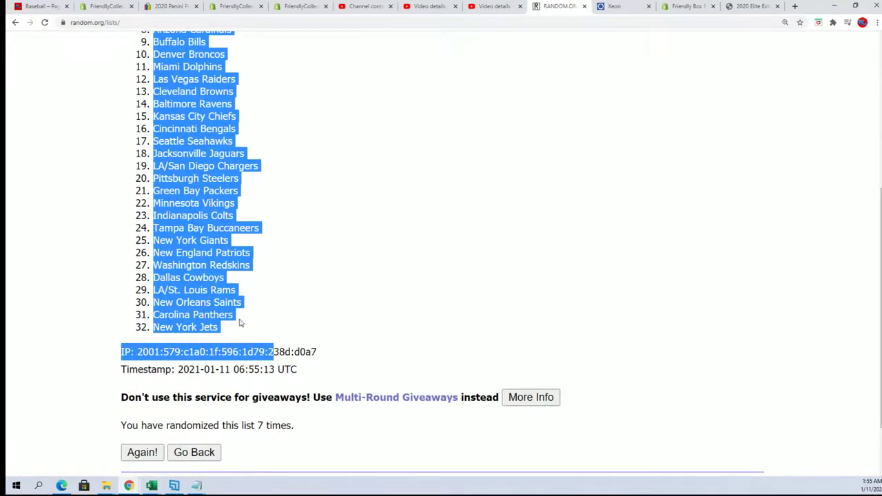
left_click(248, 321)
scroll(169, 110, "up", 2)
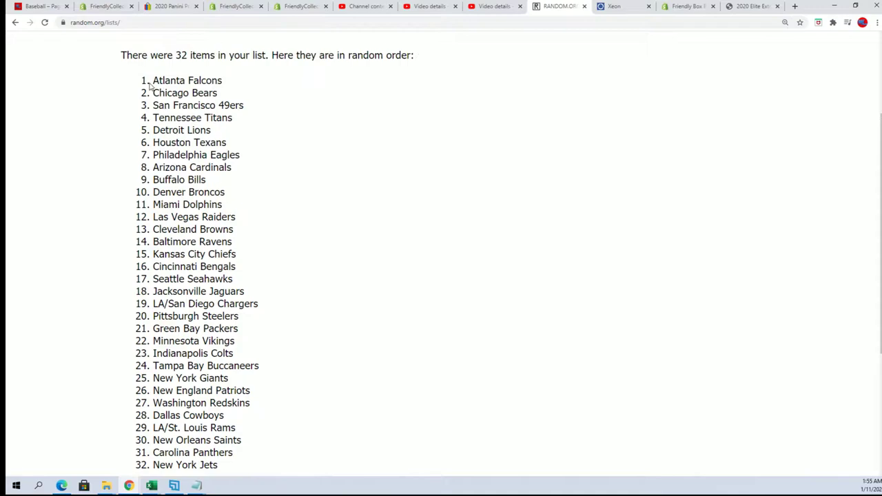
left_click_drag(148, 84, 260, 421)
scroll(266, 338, "down", 1)
right_click(200, 392)
left_click(219, 402)
scroll(311, 434, "down", 3)
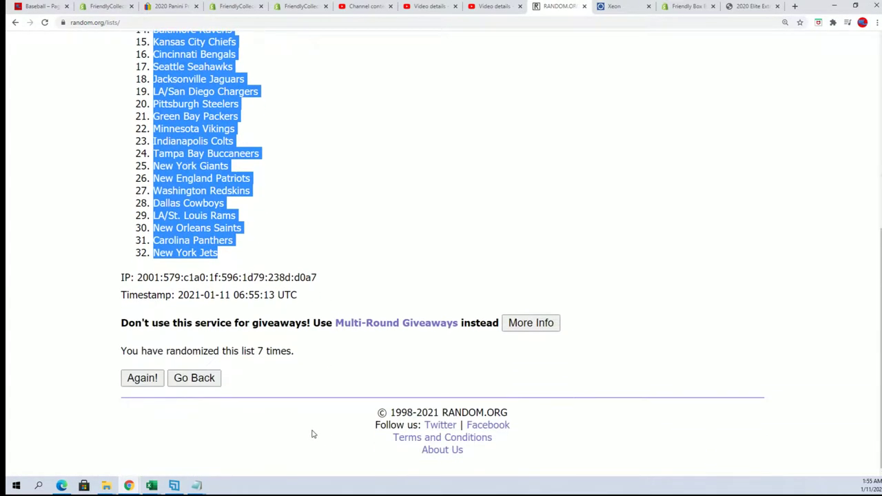
scroll(311, 434, "up", 4)
scroll(297, 370, "down", 1)
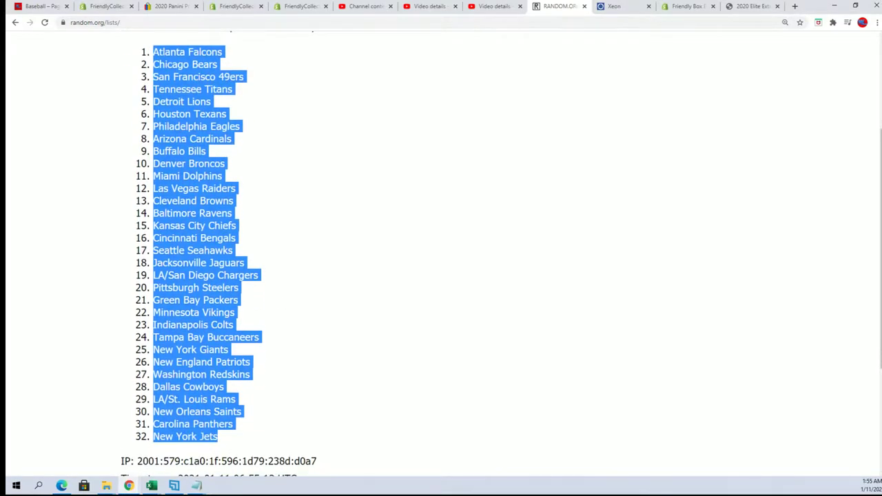
Step: Switch to the Alpha NFL Excel workbook and paste the randomized teams as plain Text under TEAM NAMES, starting at cell B2
key("alt+Tab")
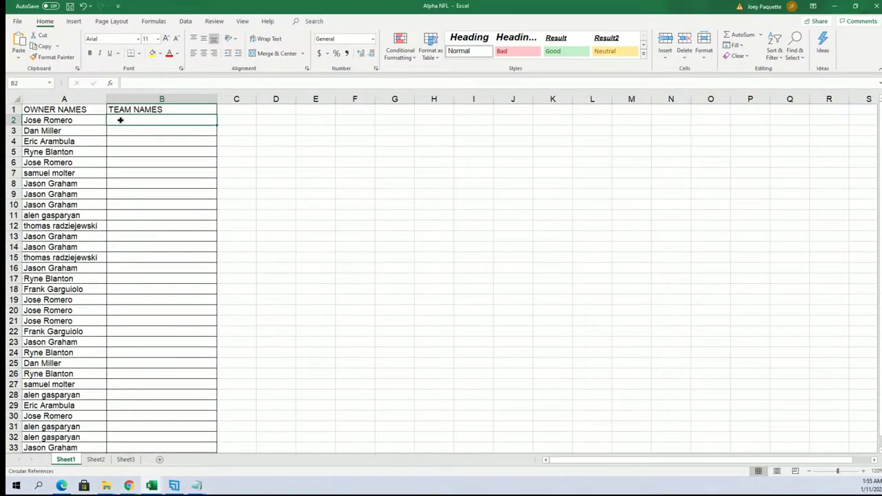
right_click(119, 120)
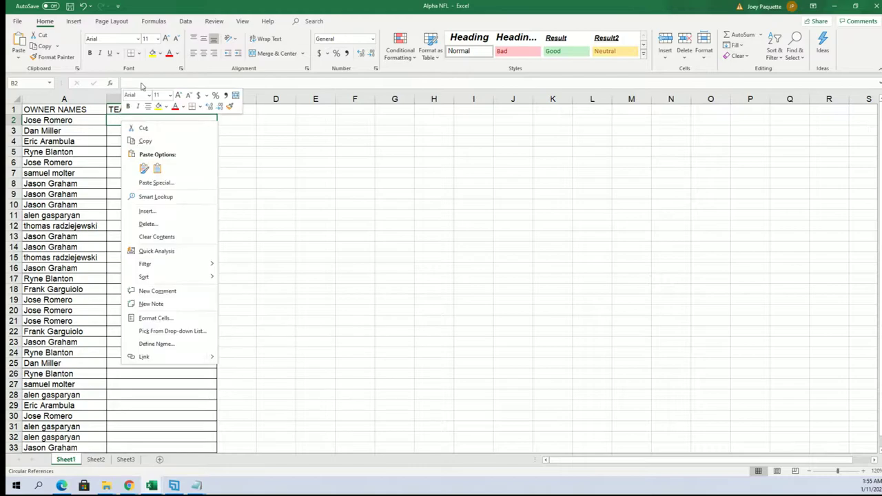
left_click(151, 182)
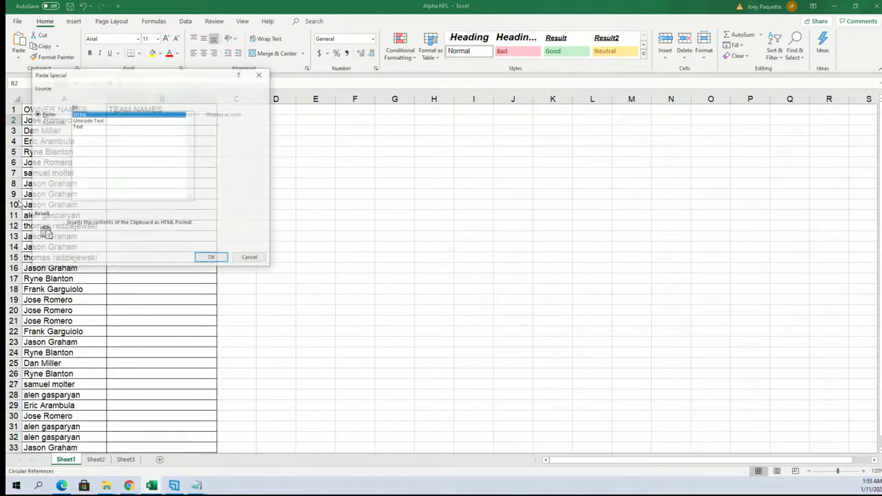
key("Down")
key("Down")
left_click(212, 258)
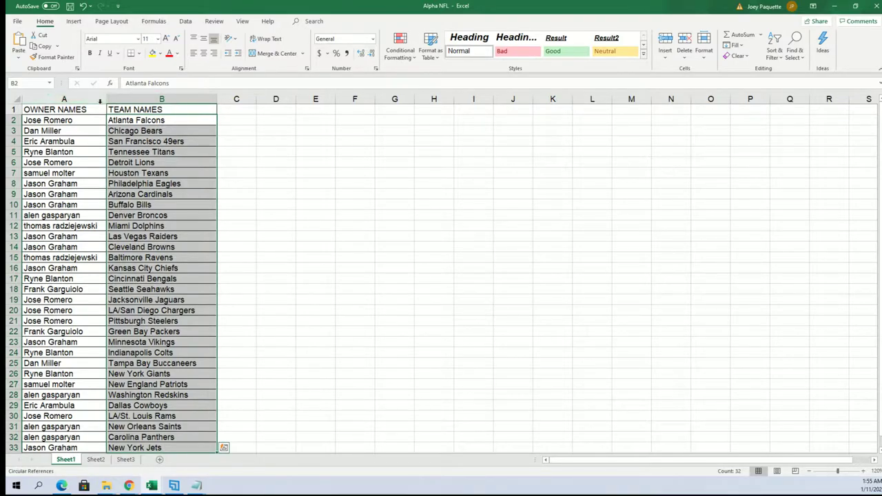
left_click(114, 228)
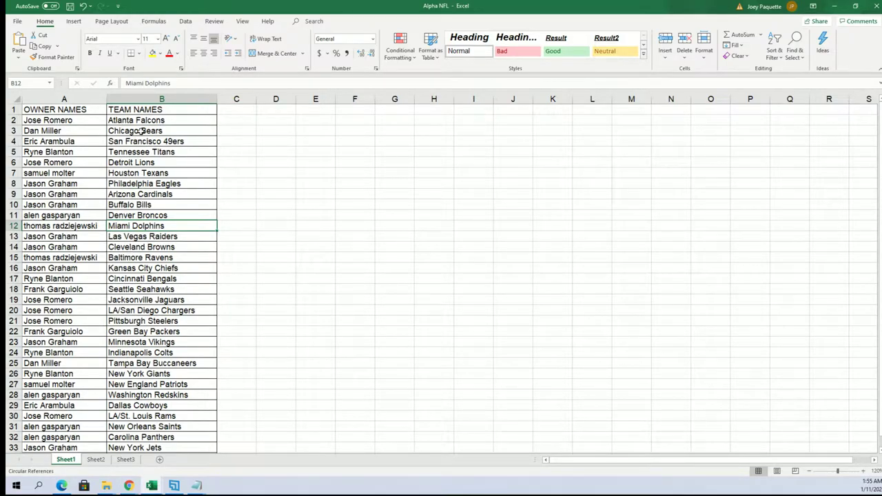
left_click(86, 279)
left_click(122, 278)
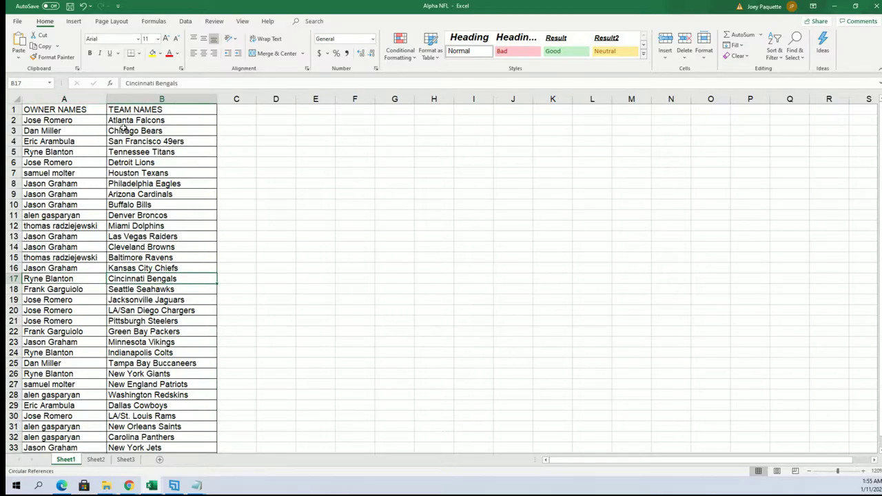
Step: Sort the team names in B2:B33 from A to Z
left_click_drag(129, 120, 128, 447)
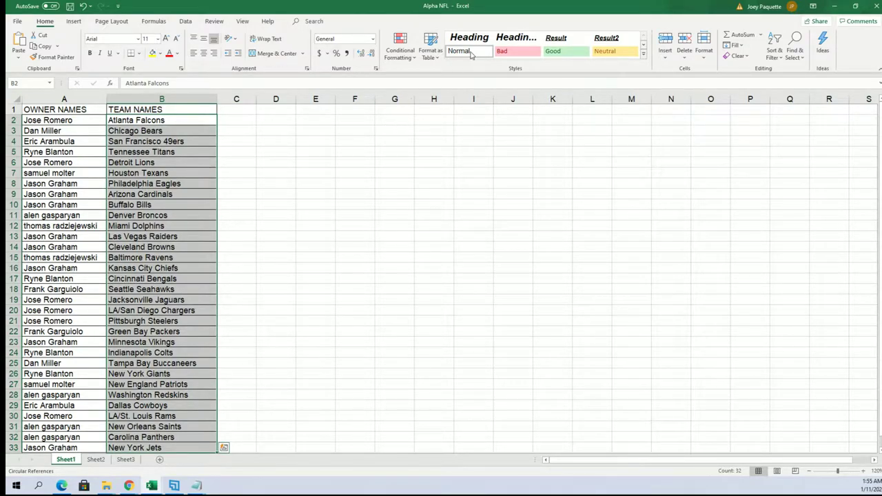
left_click(775, 48)
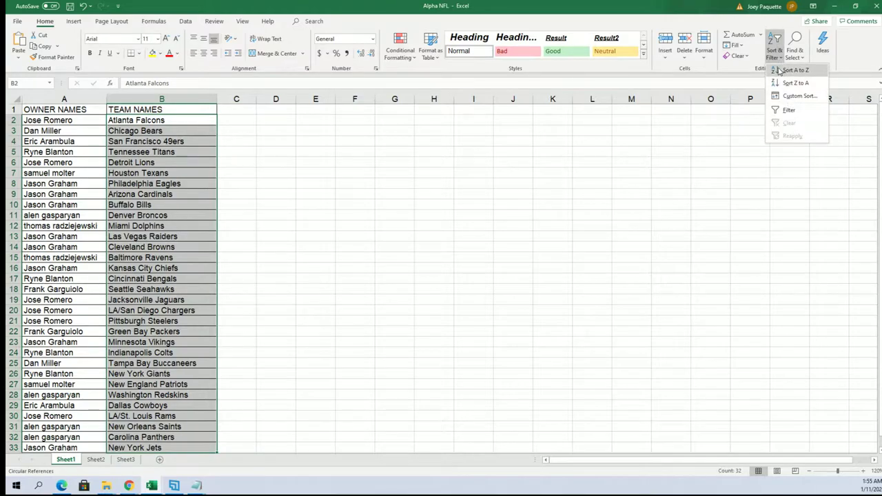
left_click(780, 72)
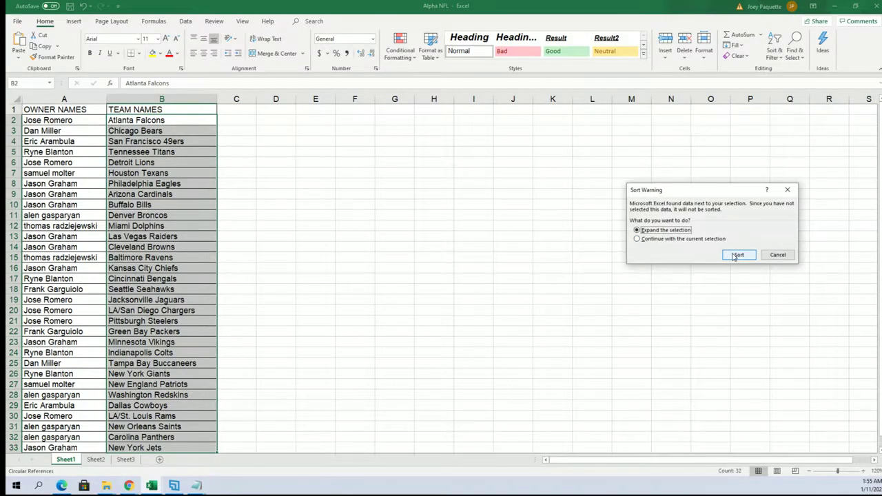